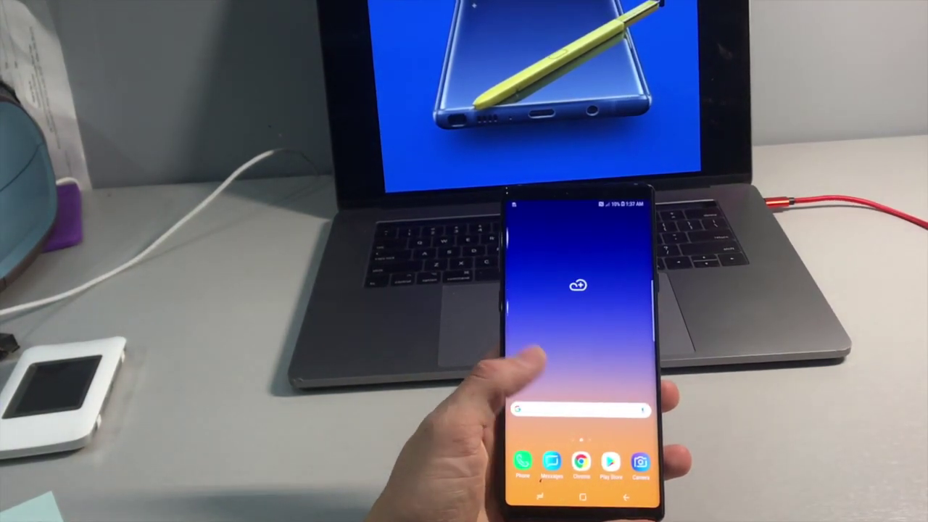
# - Open the phone's Settings from the quick settings panel
pyautogui.moveTo(551, 435); pyautogui.dragTo(514, 334)
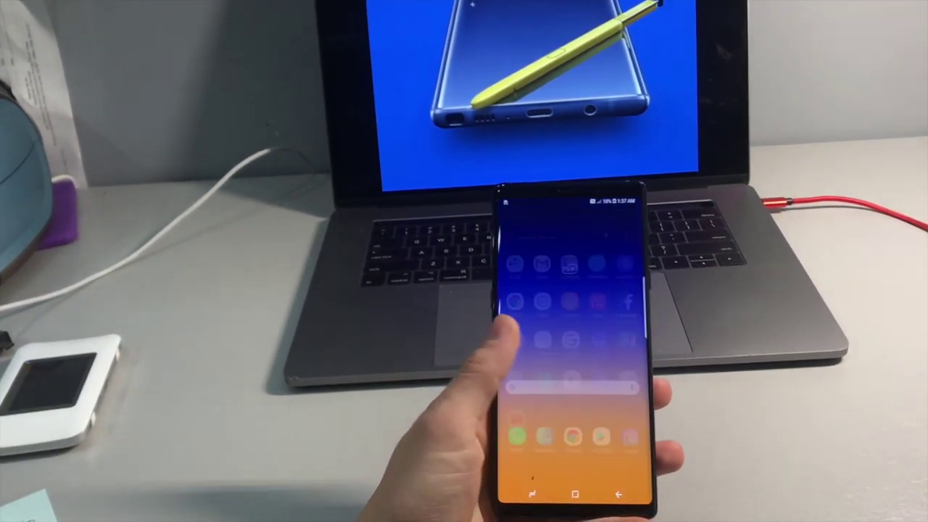
pyautogui.click(518, 348)
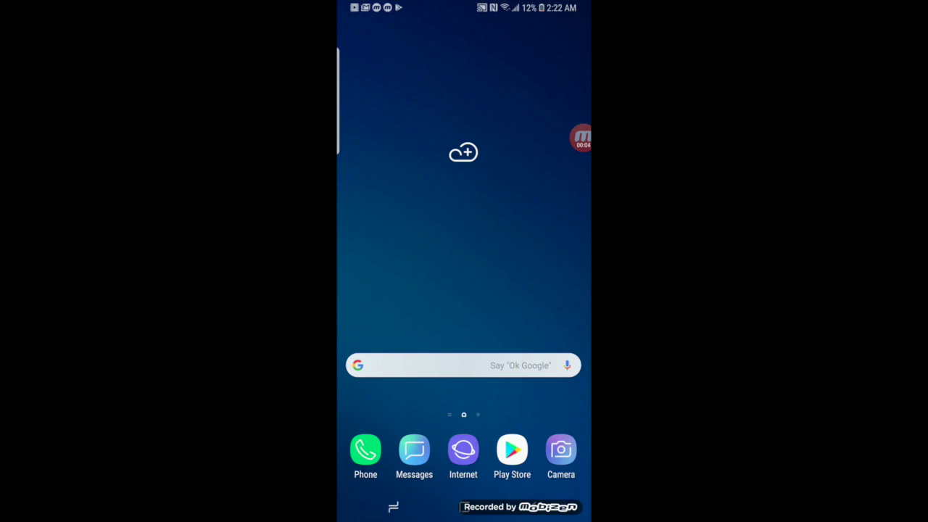
pyautogui.moveTo(464, 304); pyautogui.dragTo(464, 109)
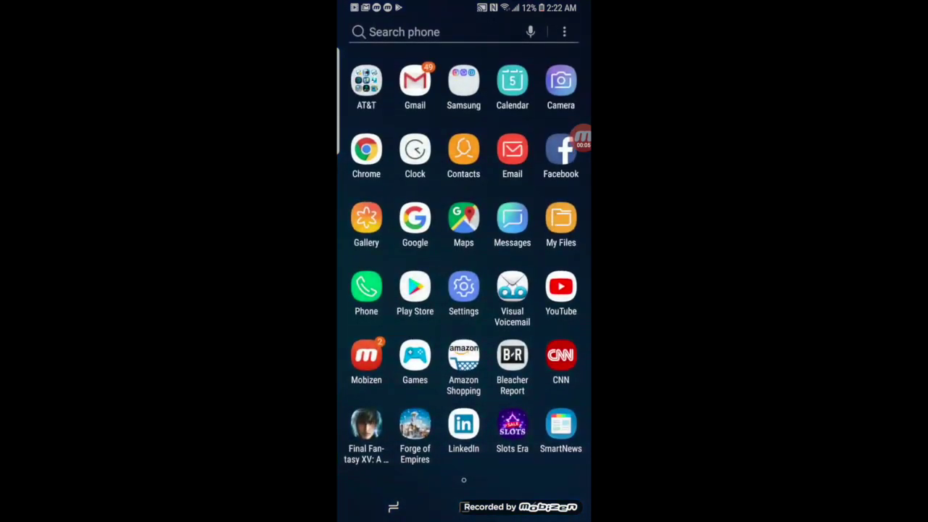
pyautogui.click(463, 286)
pyautogui.click(464, 507)
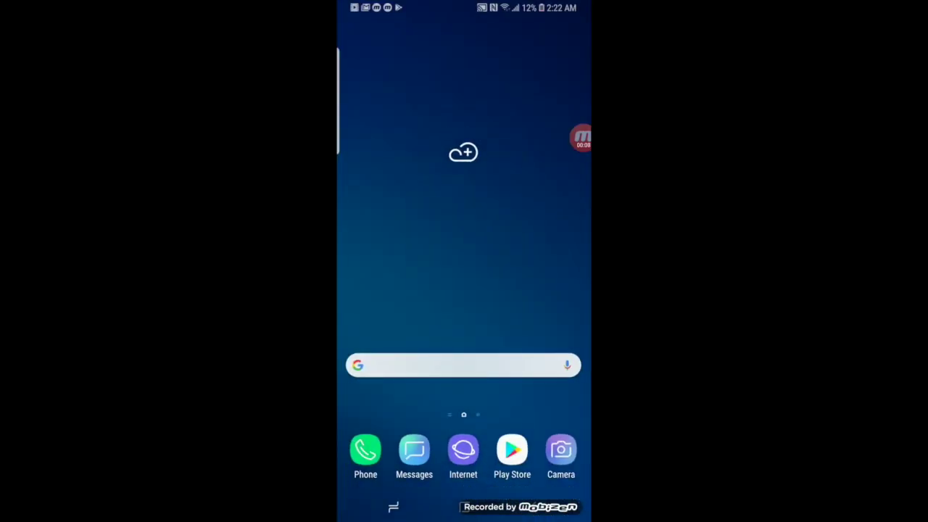
pyautogui.moveTo(464, 7); pyautogui.dragTo(464, 326)
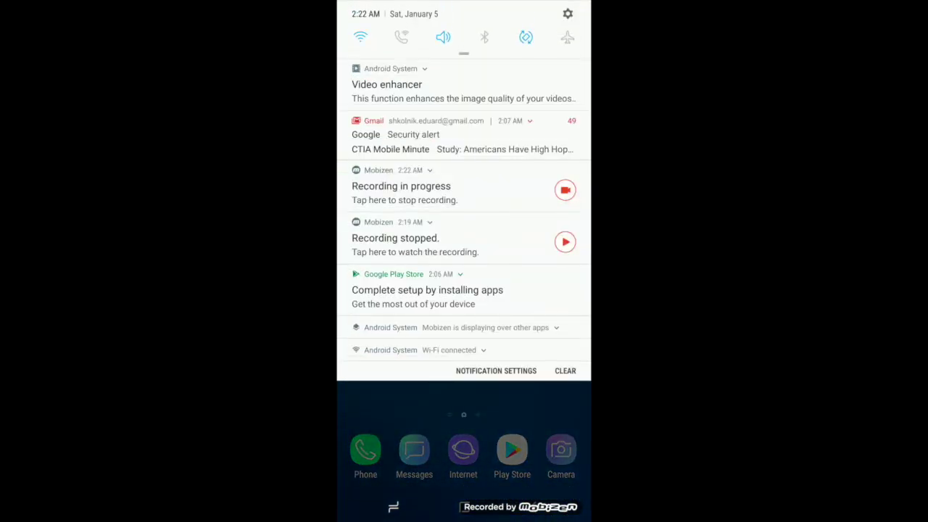
pyautogui.click(568, 14)
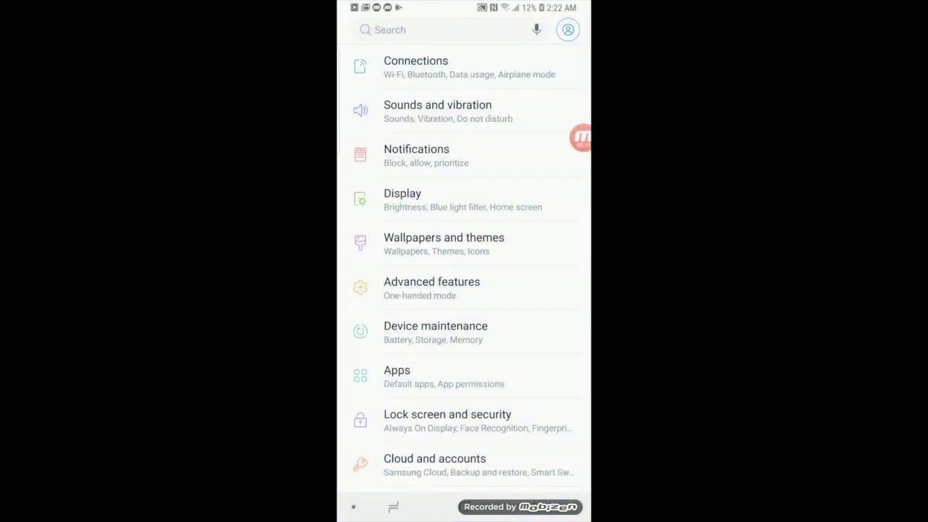
# - Go to Connections > Mobile networks > Access Point Names and add a new APN
pyautogui.click(415, 67)
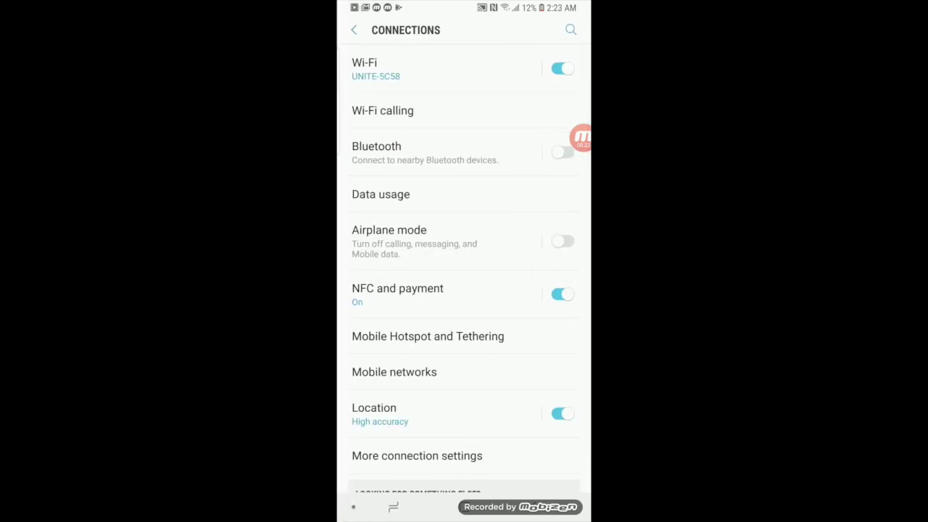
pyautogui.click(394, 371)
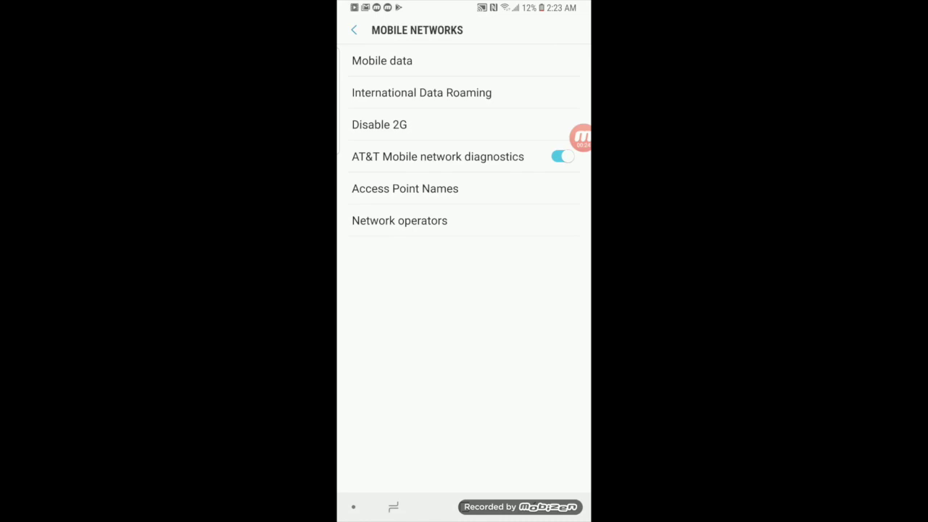
pyautogui.click(404, 189)
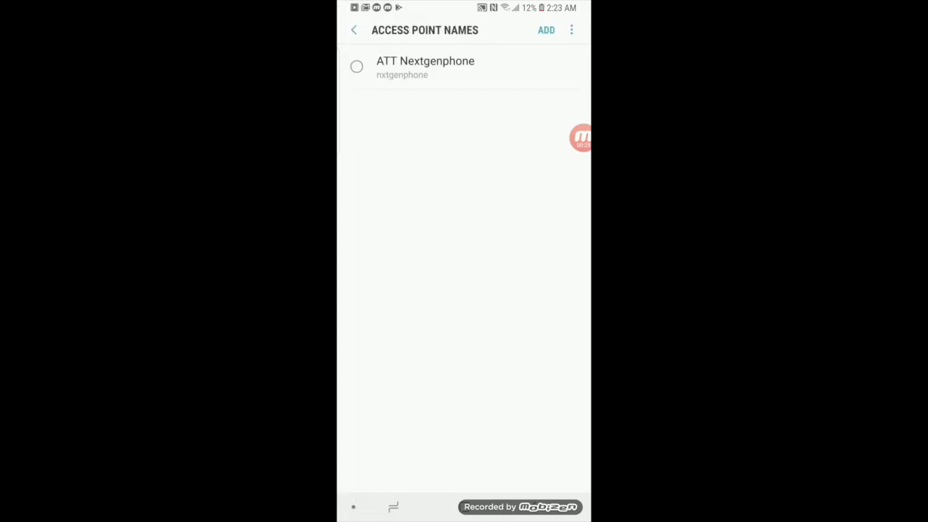
pyautogui.click(546, 29)
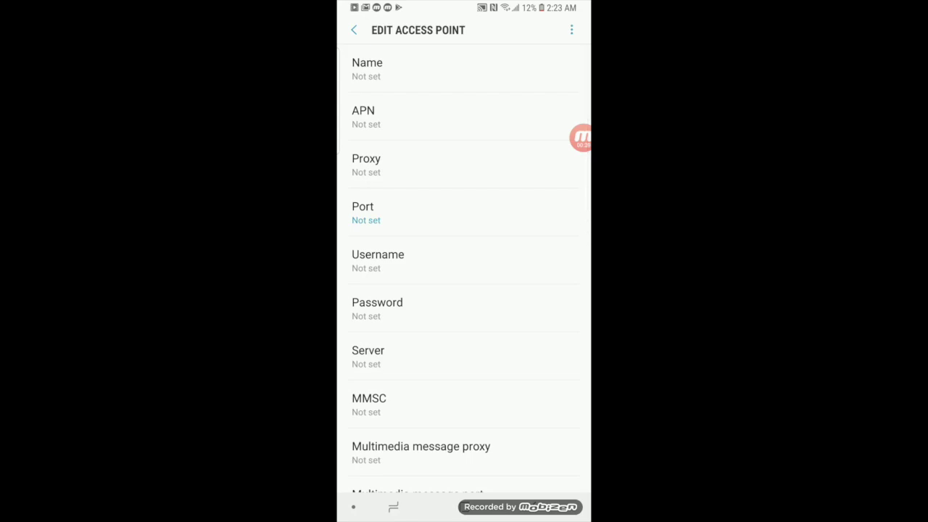
# - Name the new access point 'at&t 2'
pyautogui.click(506, 73)
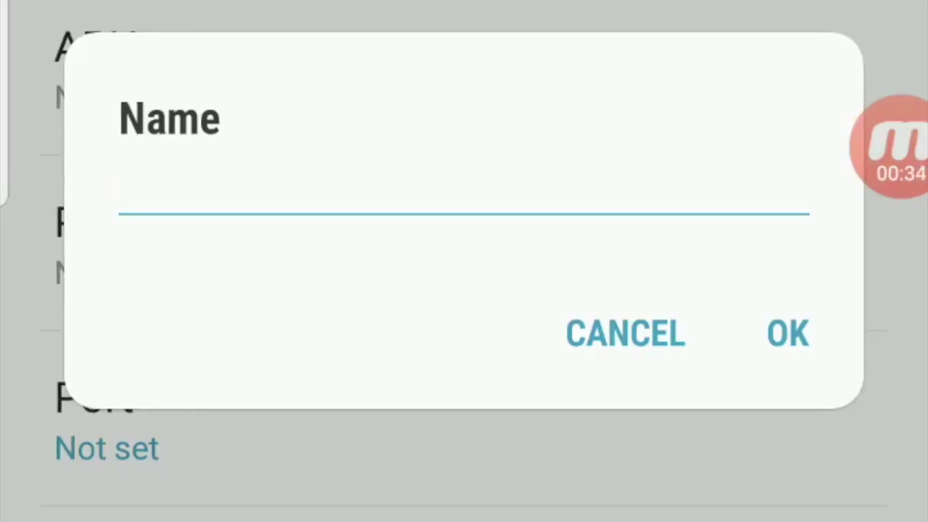
pyautogui.write('a')
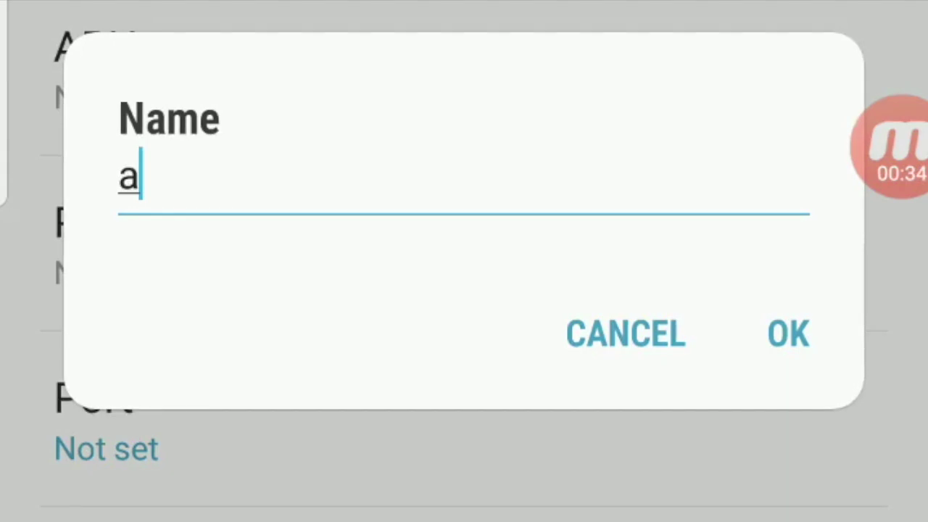
pyautogui.write('t')
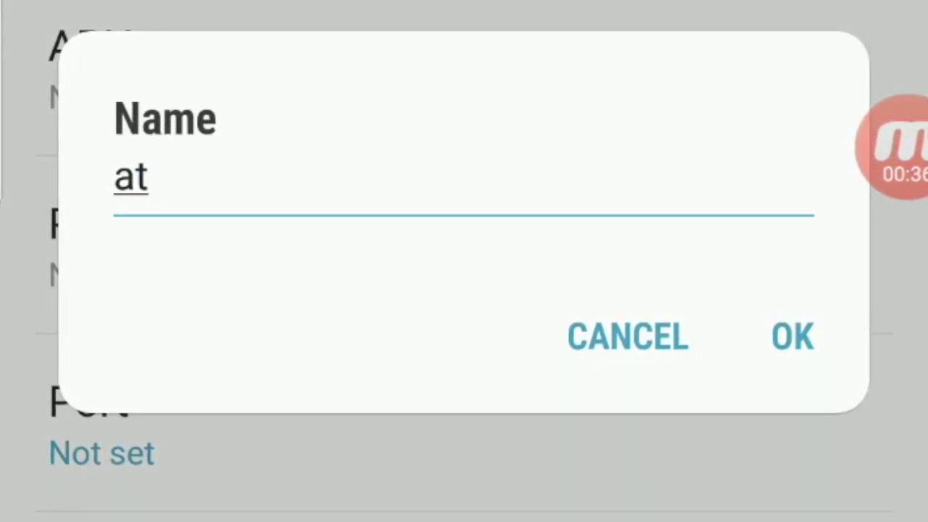
pyautogui.write('&t')
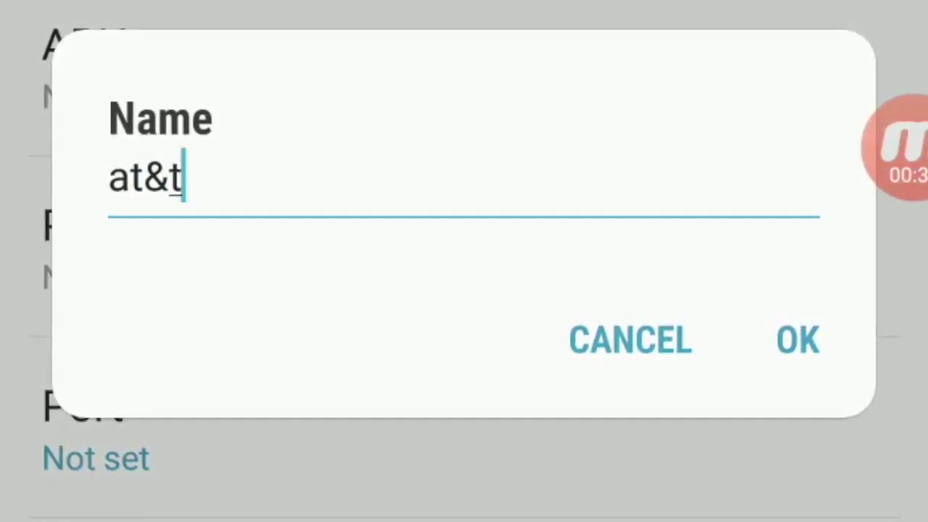
pyautogui.write(' 2')
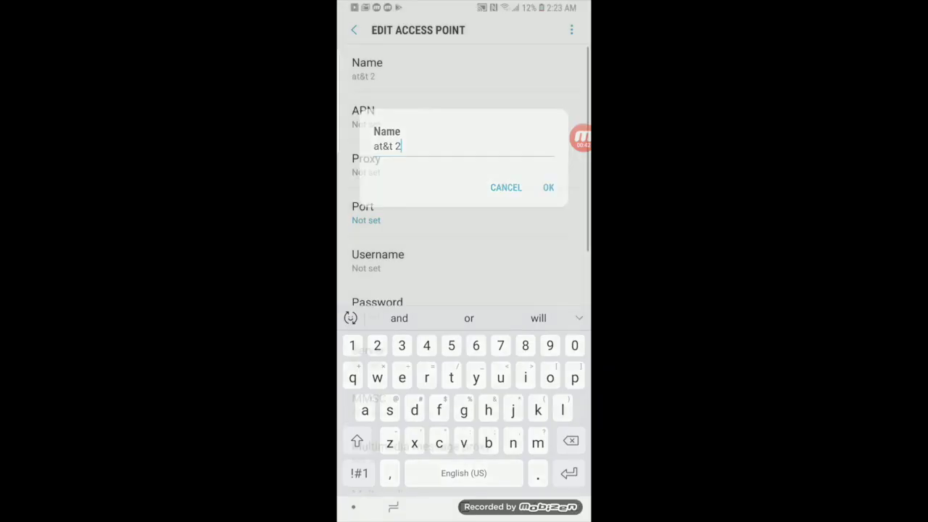
pyautogui.click(548, 186)
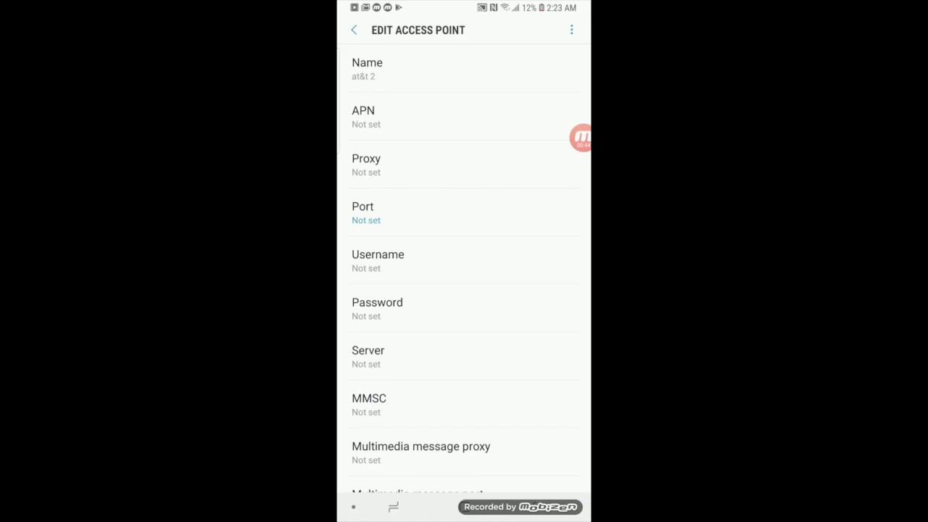
# - Set the access point's APN to 'phone'
pyautogui.click(384, 116)
pyautogui.write('p')
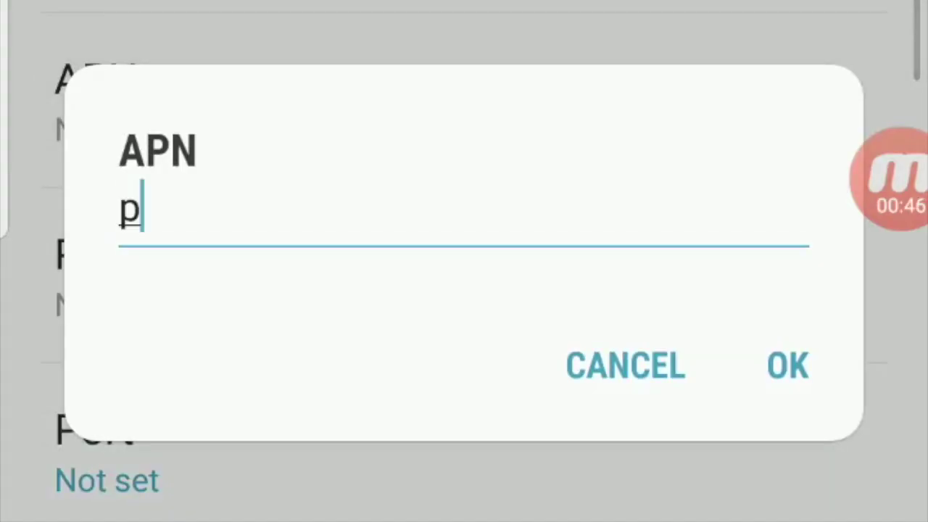
pyautogui.write('hone')
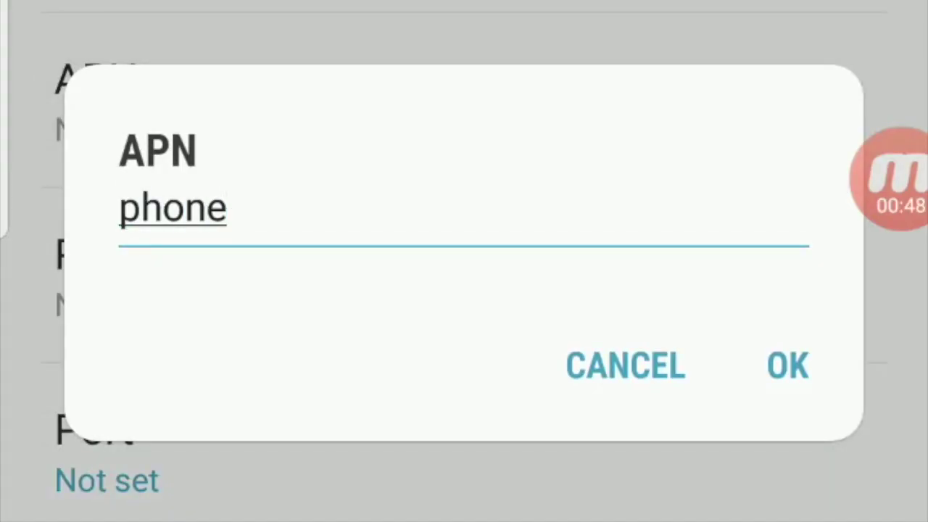
pyautogui.click(787, 364)
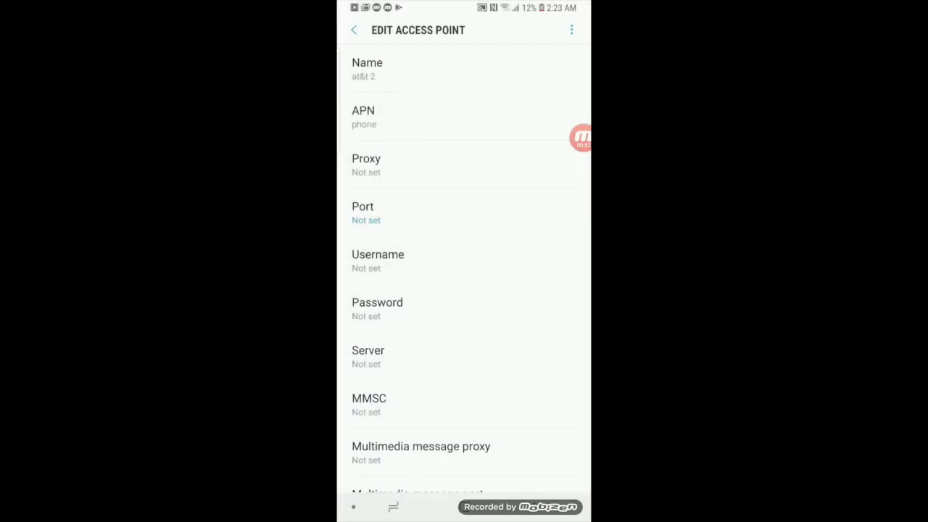
pyautogui.scroll(-2, 464, 290)
pyautogui.click(369, 333)
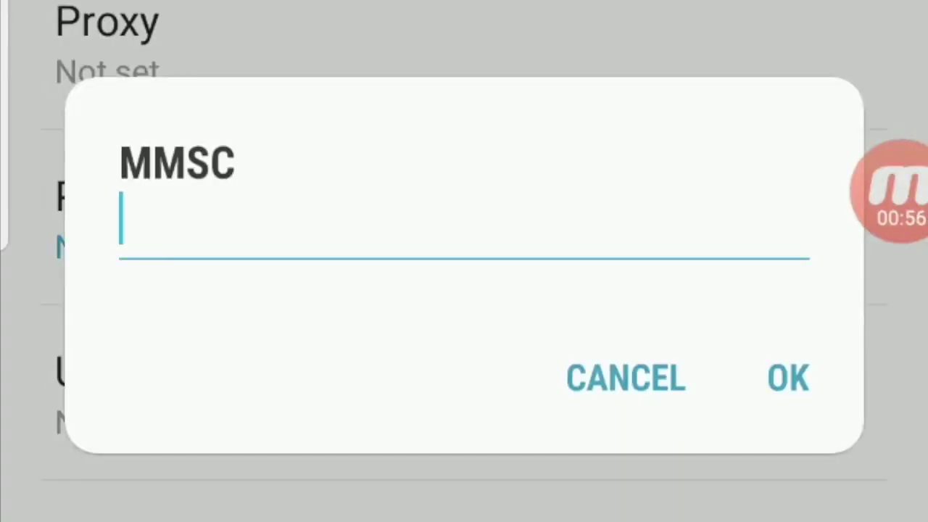
pyautogui.write('h')
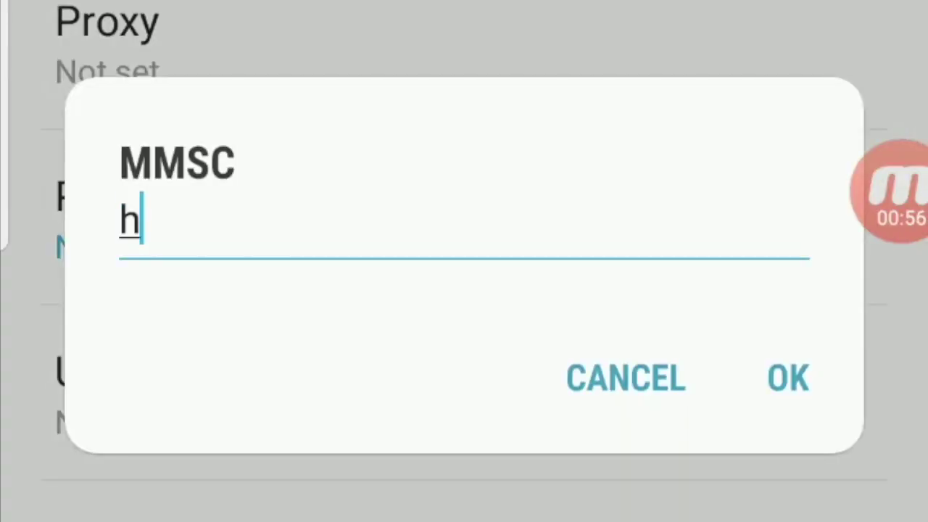
pyautogui.write('ttp')
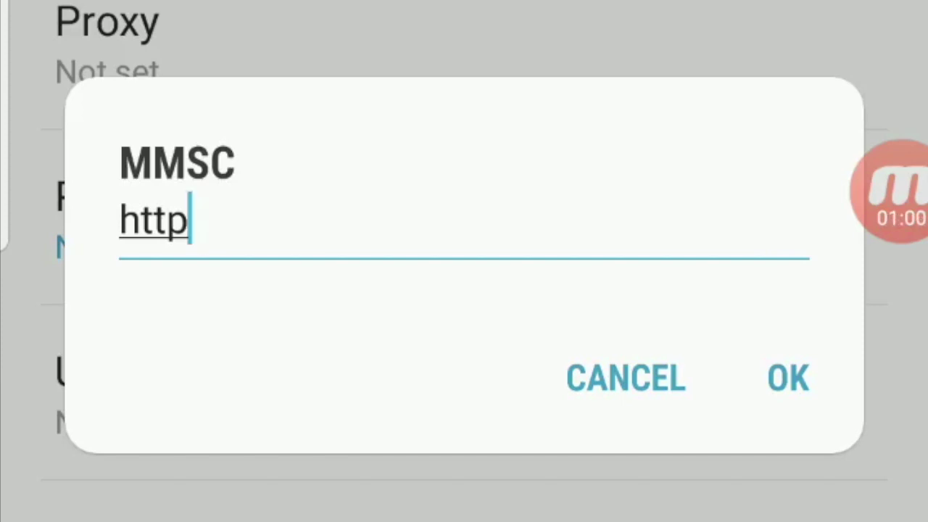
pyautogui.write('://')
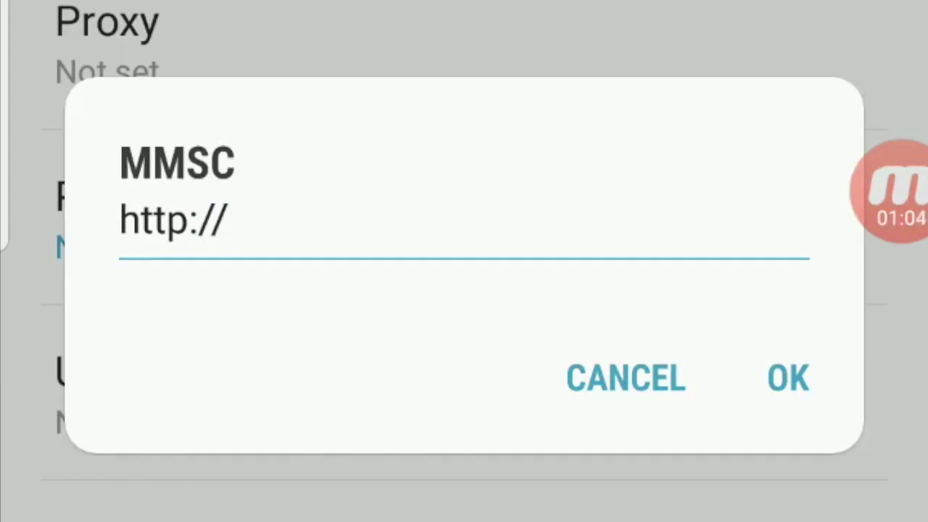
pyautogui.write('mm')
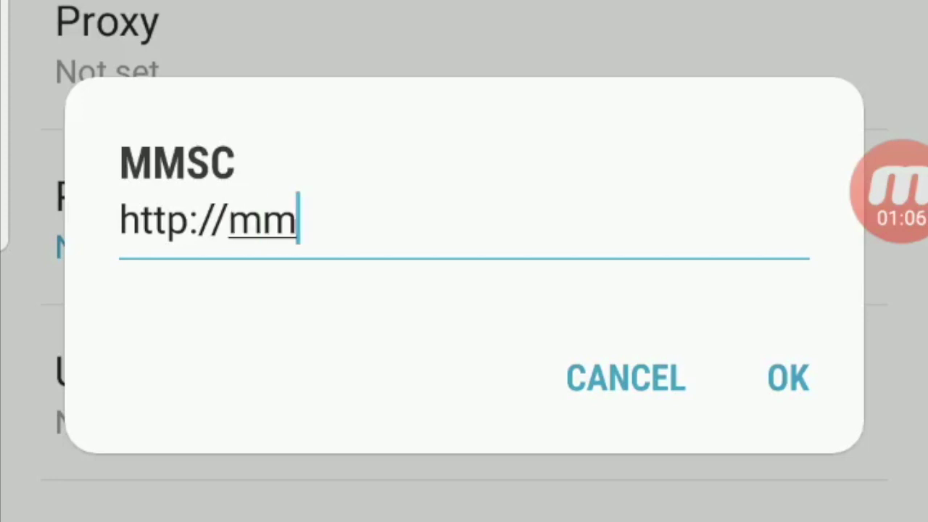
pyautogui.write('sc')
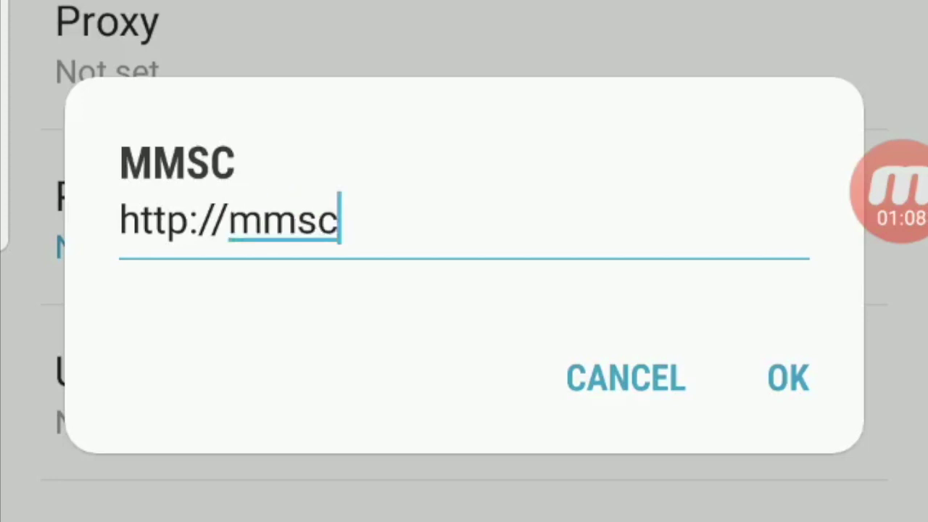
pyautogui.write('.mobile')
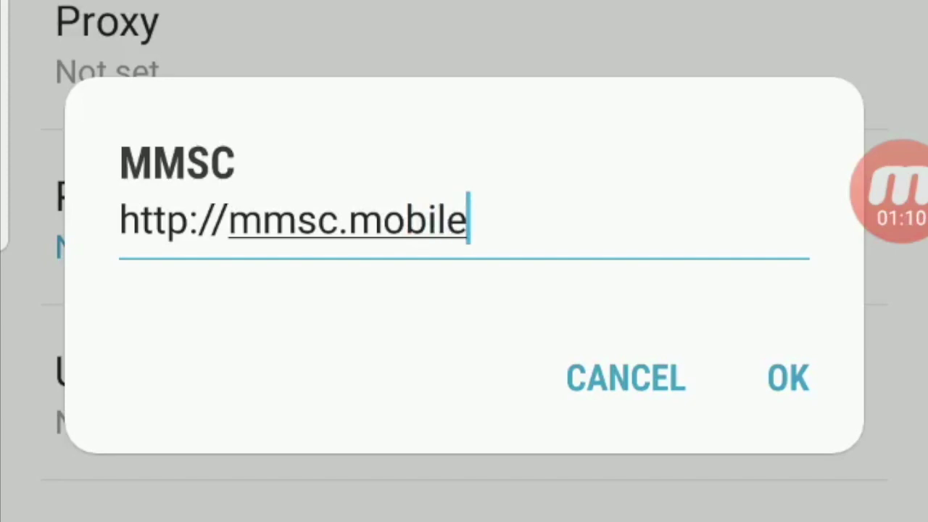
pyautogui.write('.at')
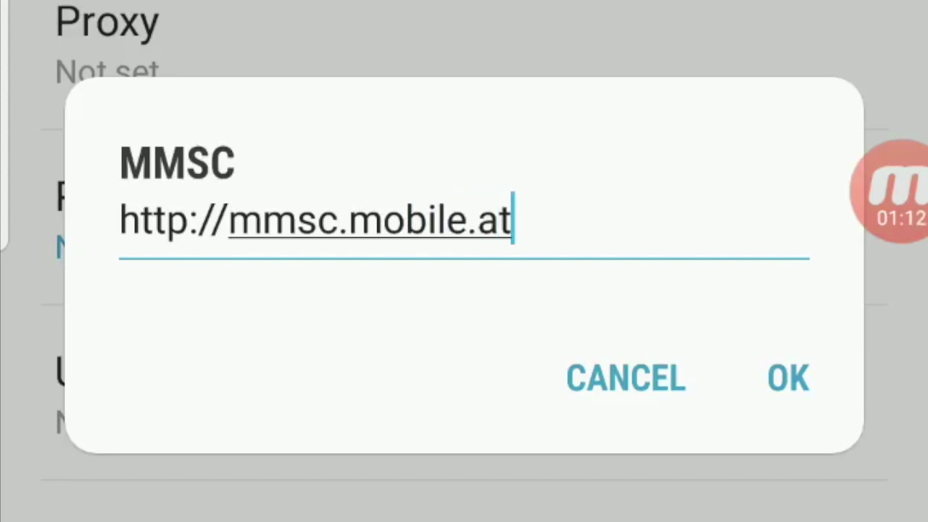
pyautogui.write('t.net')
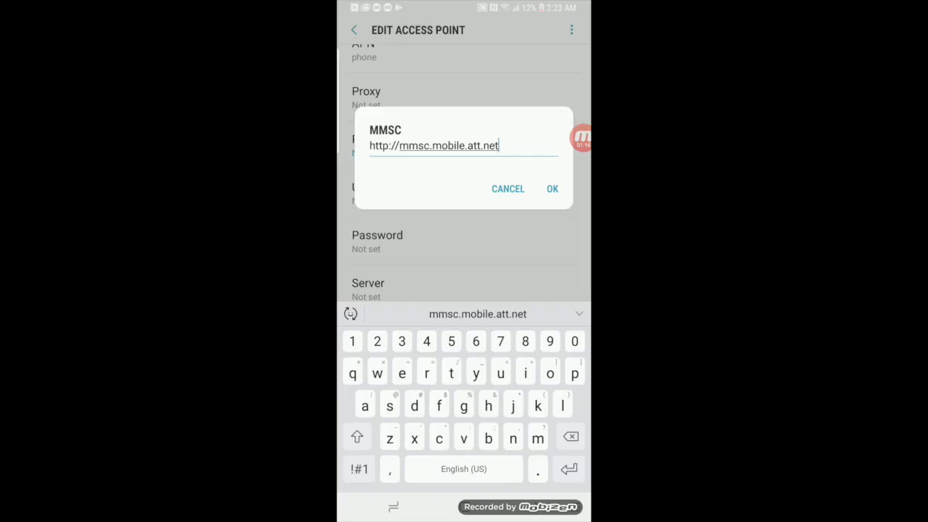
pyautogui.click(553, 189)
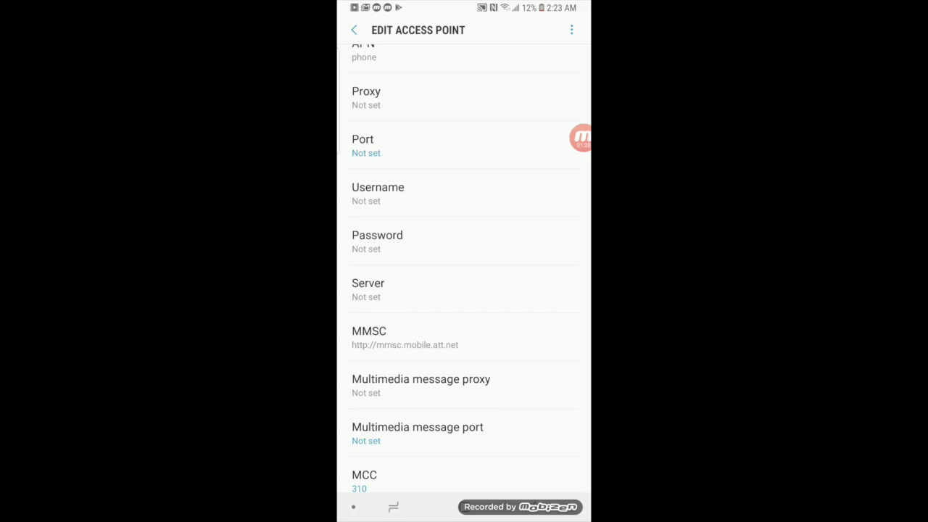
pyautogui.scroll(-1, 464, 290)
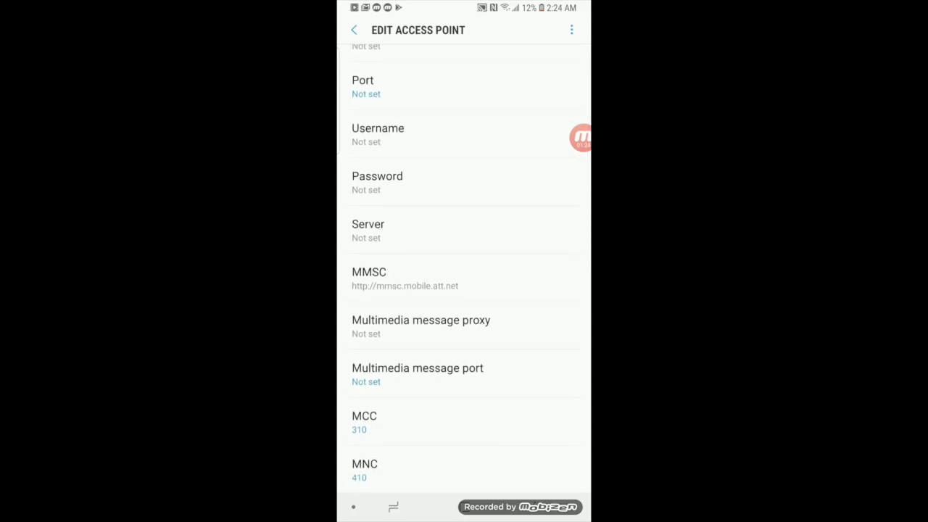
# - Enter proxy.mobile.att.net as the multimedia message proxy
pyautogui.click(421, 327)
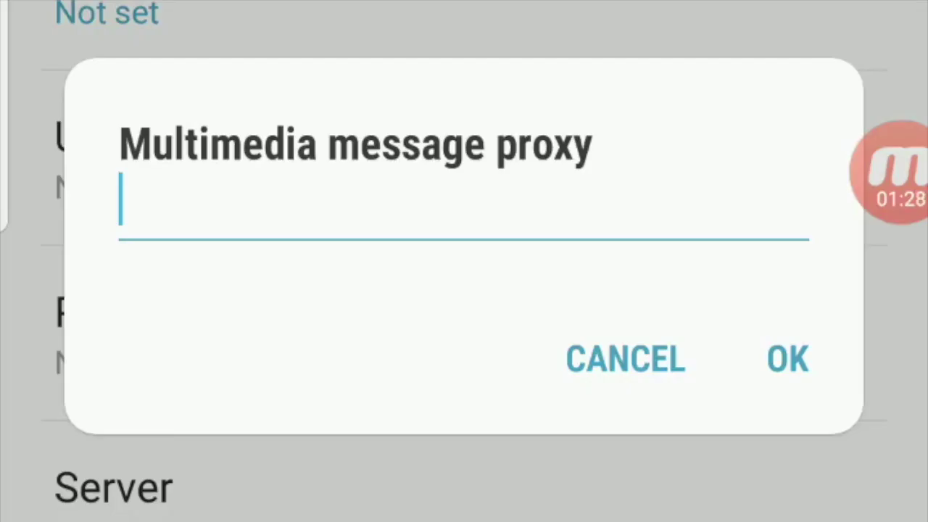
pyautogui.write('p')
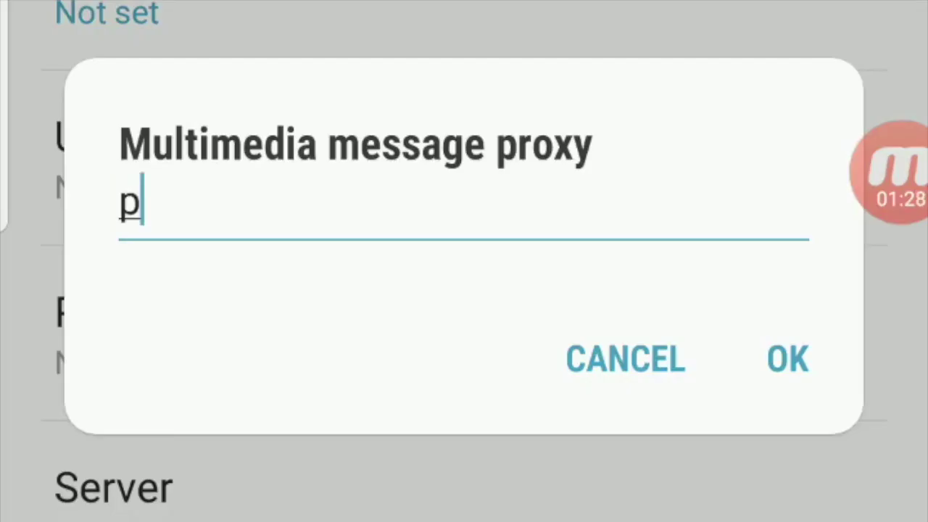
pyautogui.write('roxy')
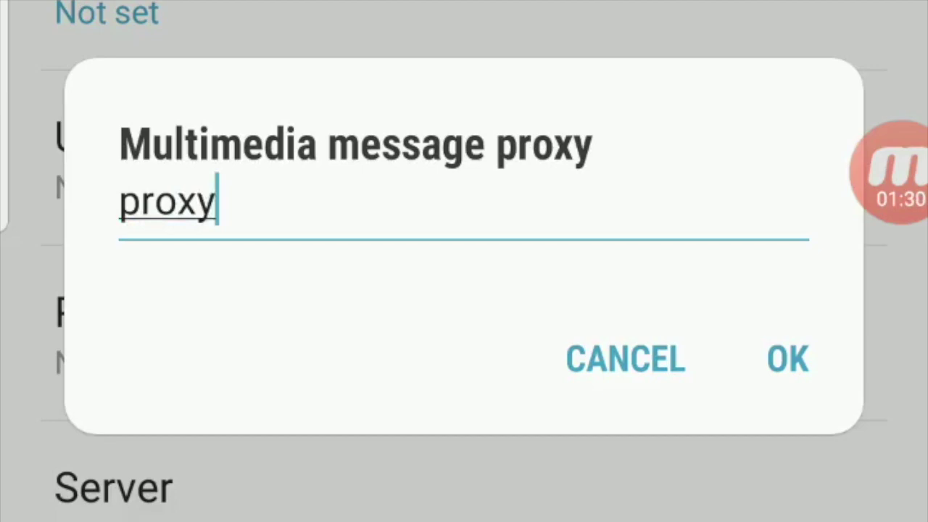
pyautogui.write('.')
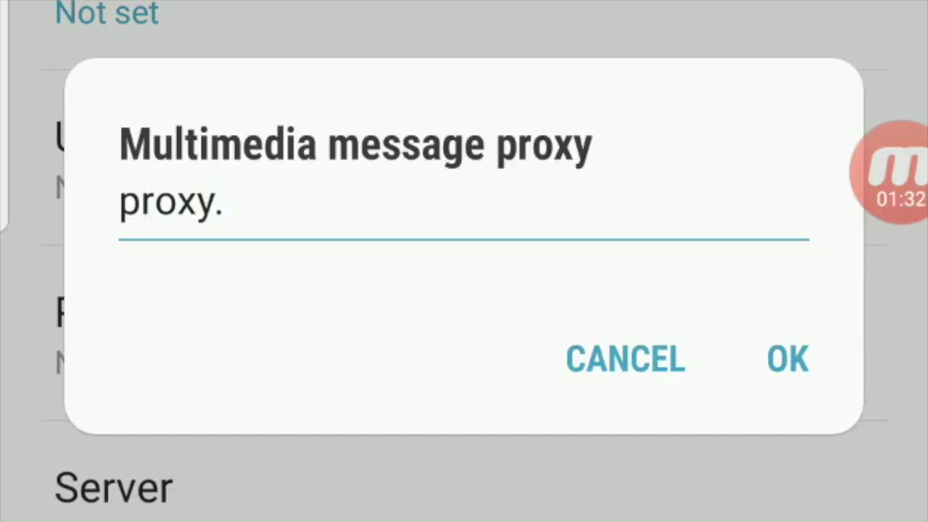
pyautogui.write('mobile')
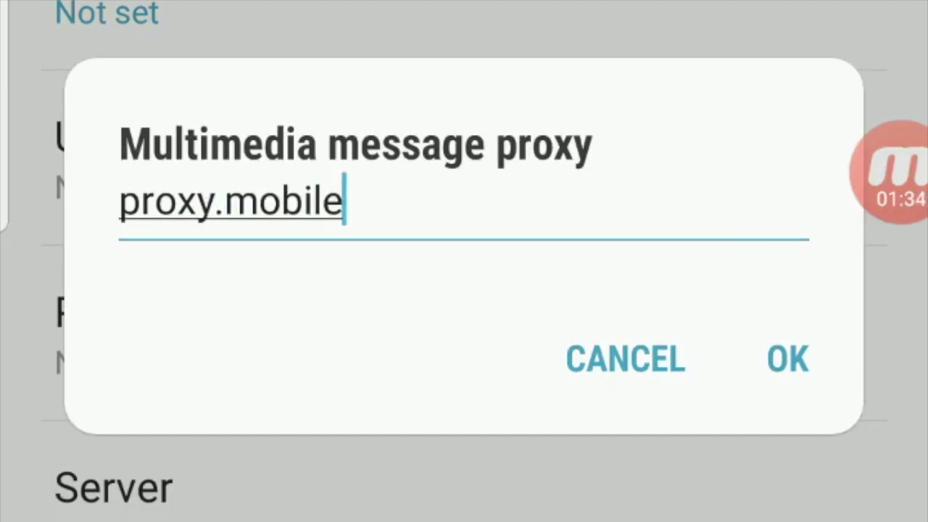
pyautogui.write('.')
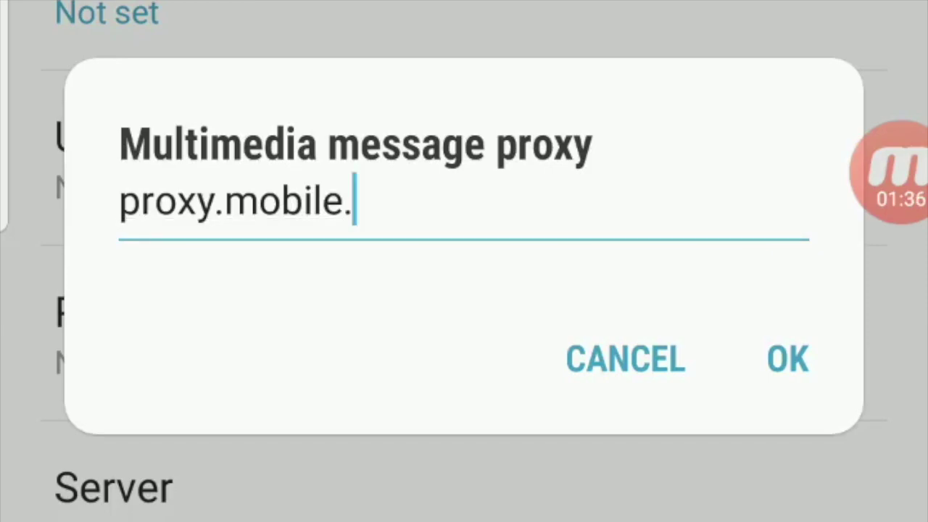
pyautogui.write('att.')
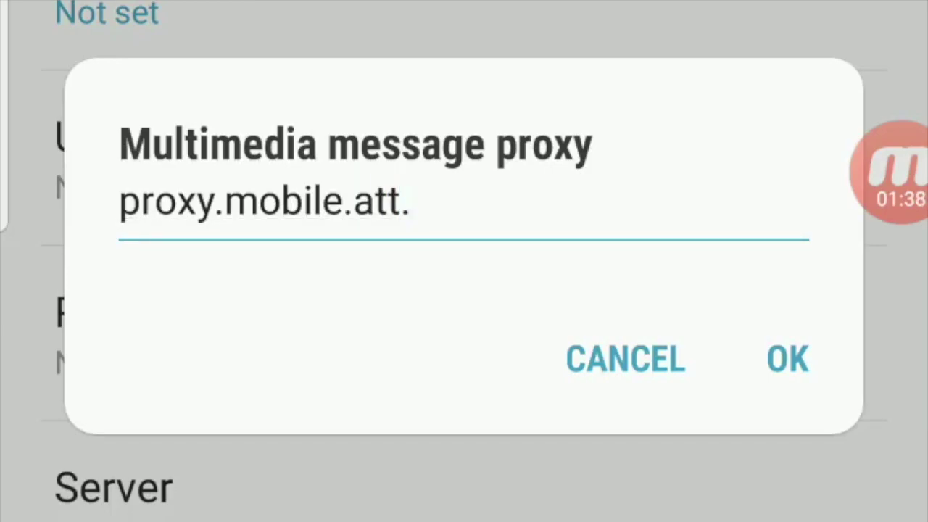
pyautogui.write('net')
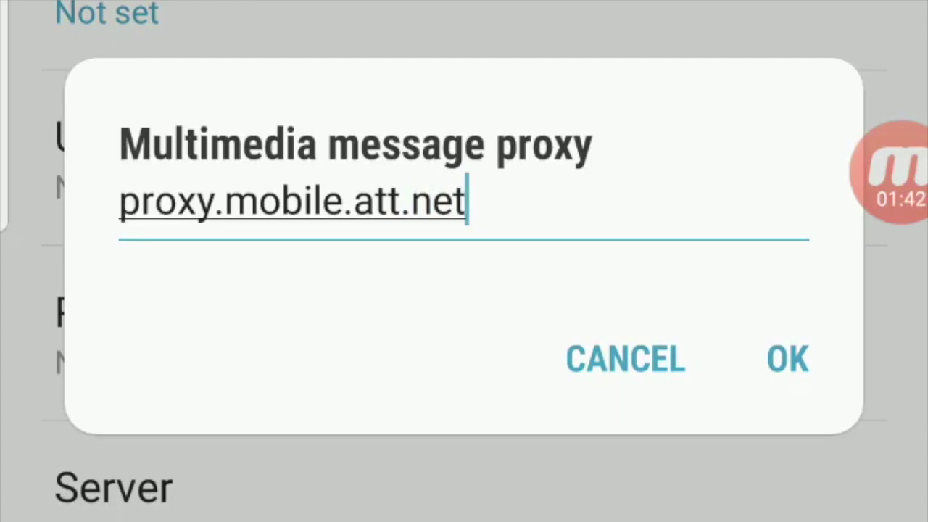
pyautogui.click(788, 358)
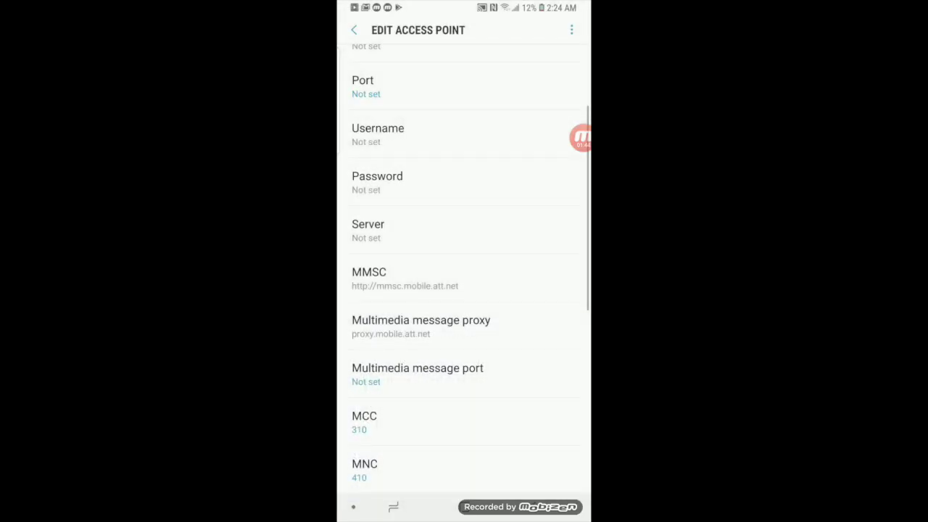
pyautogui.scroll(-2, 464, 269)
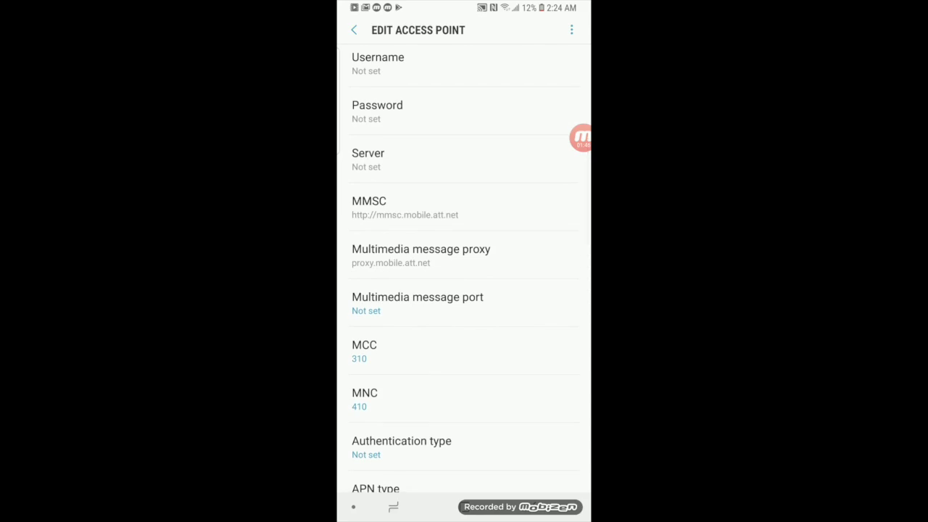
# - Set the multimedia message port to 80
pyautogui.click(417, 303)
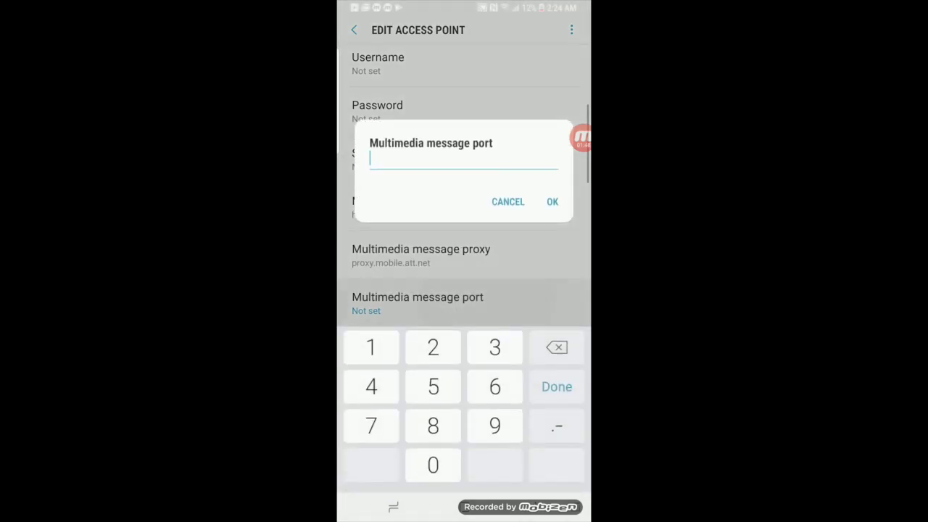
pyautogui.write('80')
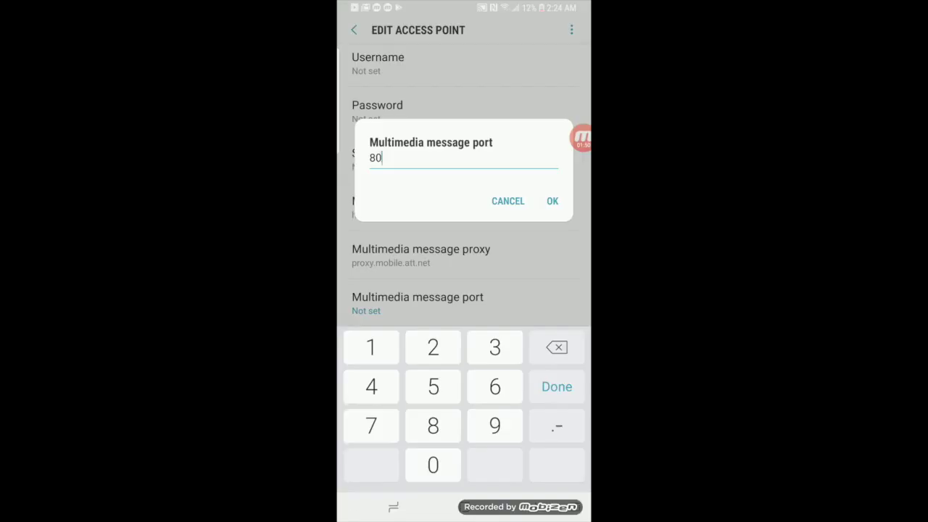
pyautogui.click(551, 199)
# - Confirm MCC stays at 310 and check the MNC value (410)
pyautogui.click(489, 351)
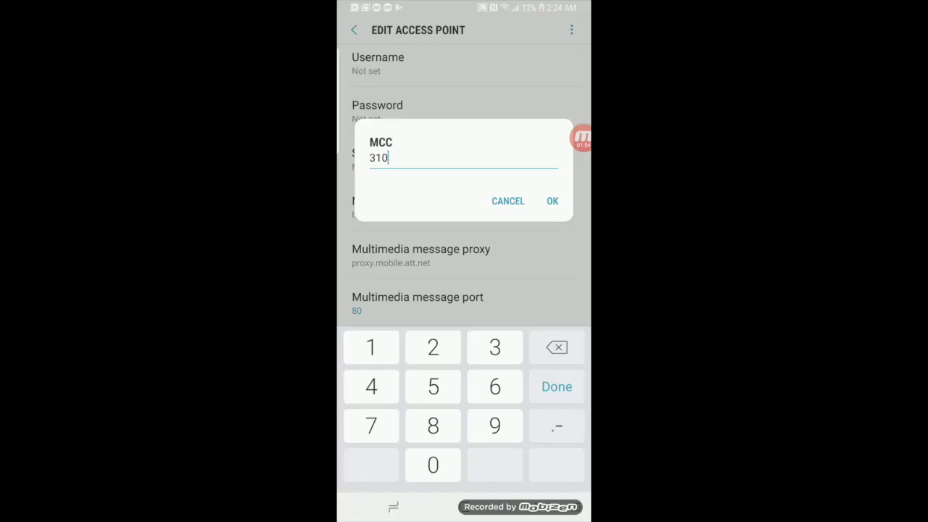
pyautogui.click(551, 199)
pyautogui.scroll(-1, 464, 290)
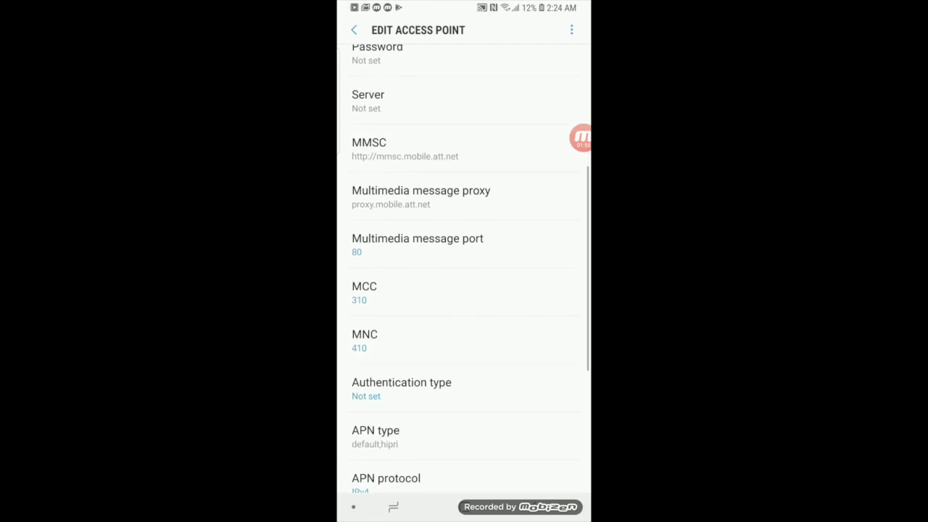
pyautogui.click(406, 341)
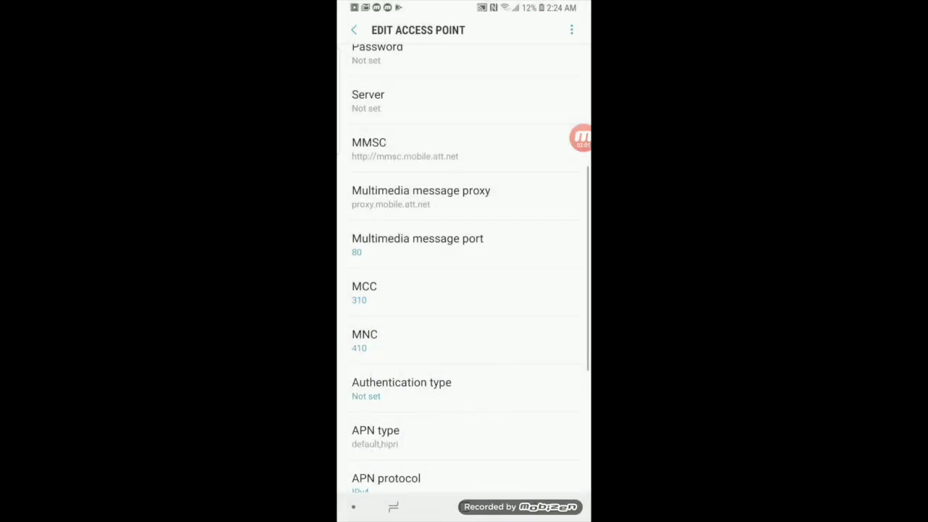
pyautogui.scroll(-2, 464, 268)
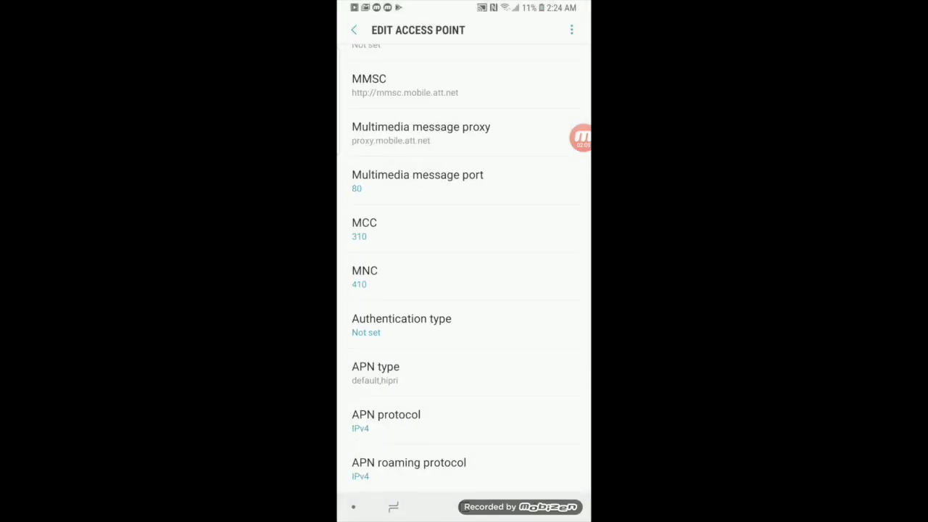
# - Set authentication type to None and bring up the APN type entry
pyautogui.click(482, 331)
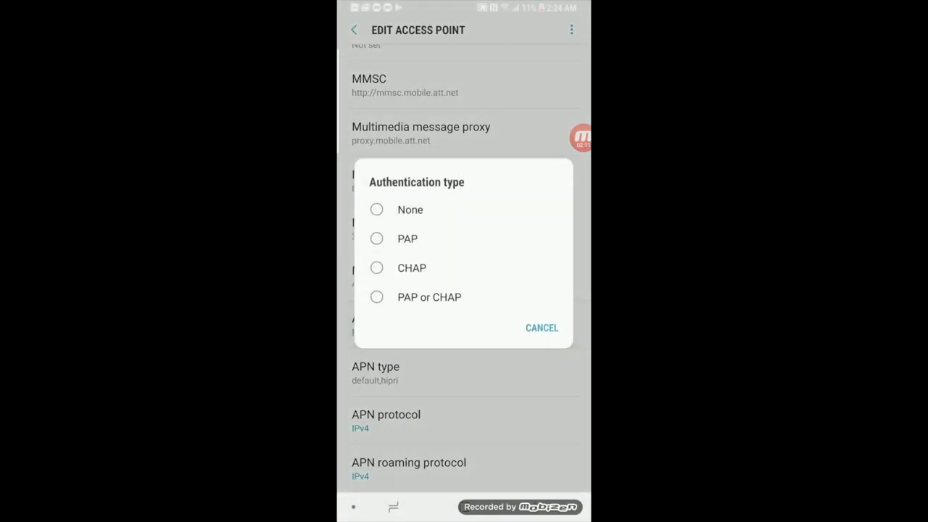
pyautogui.click(406, 210)
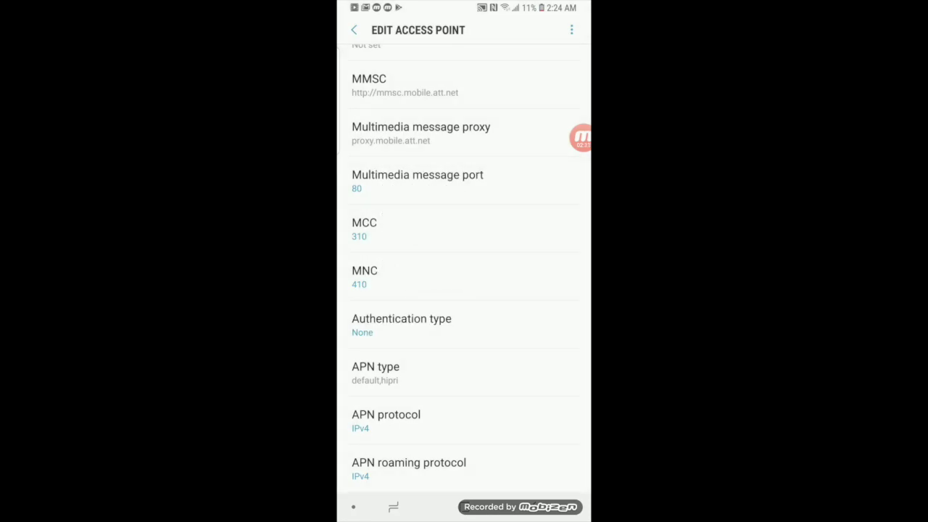
pyautogui.click(491, 382)
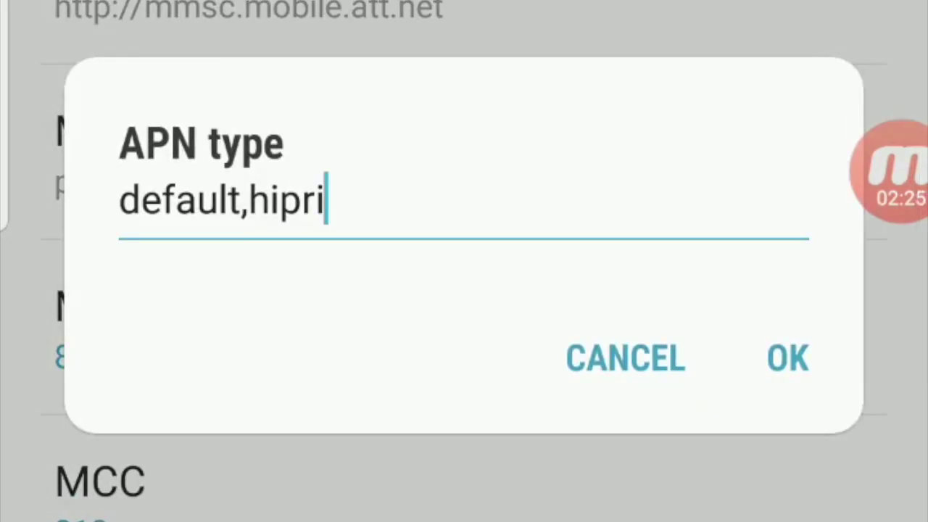
# - Edit the APN type from default,hipri to default,mms,supl,hipri,fota
pyautogui.press('BackSpace')
pyautogui.press('BackSpace')
pyautogui.press('BackSpace')
pyautogui.press('BackSpace')
pyautogui.press('BackSpace')
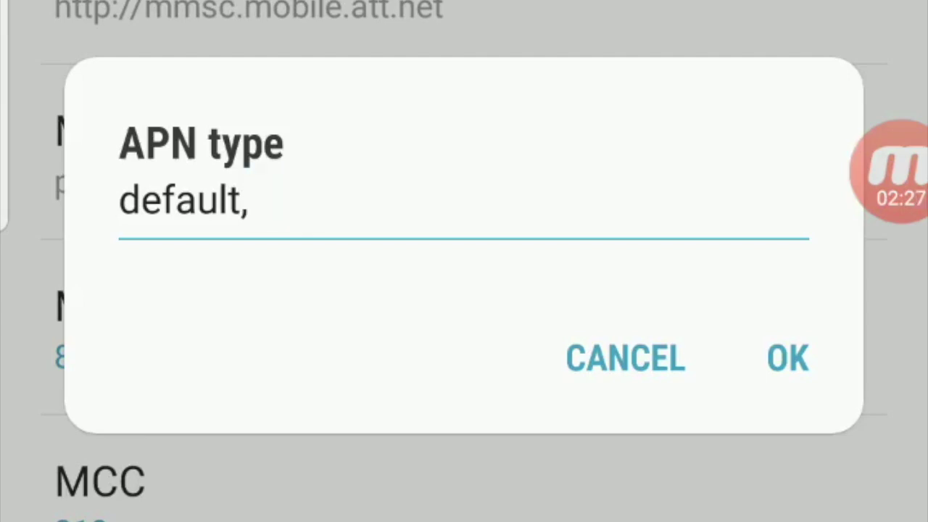
pyautogui.write('mms')
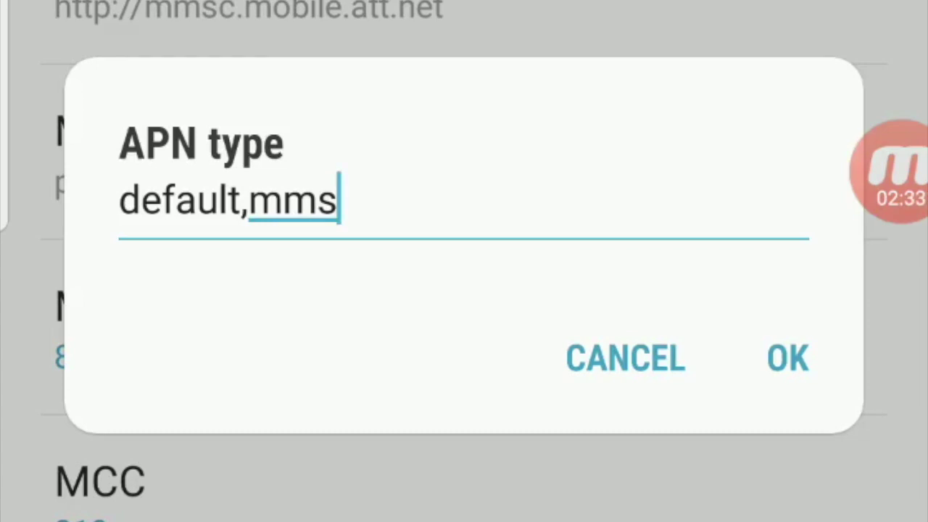
pyautogui.write(',')
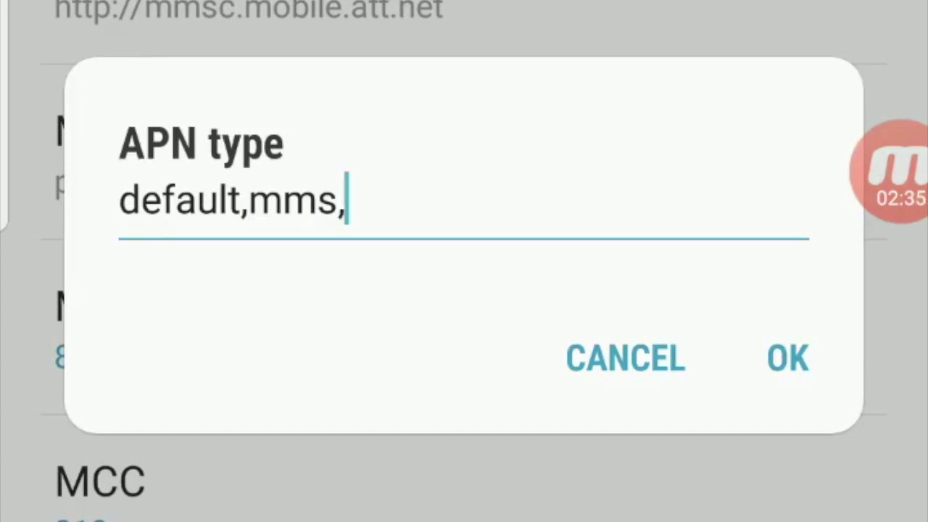
pyautogui.write('supl')
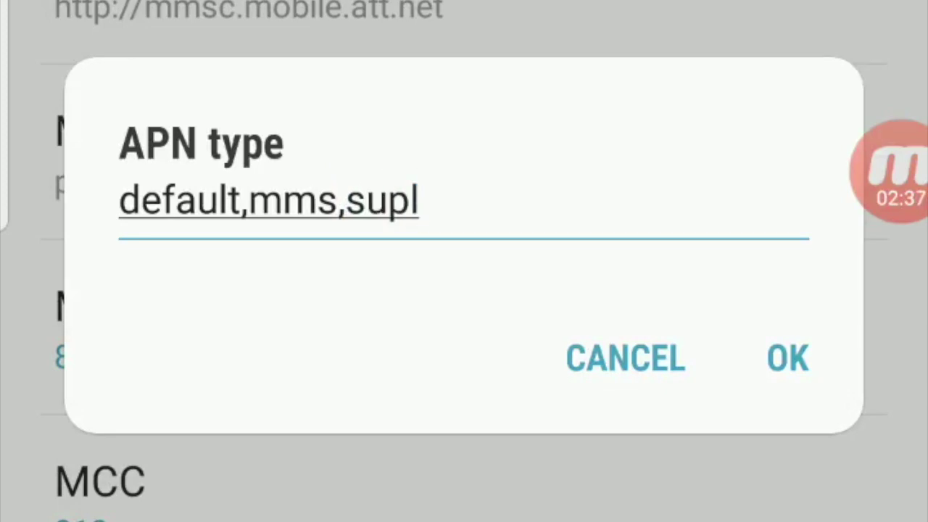
pyautogui.write(',')
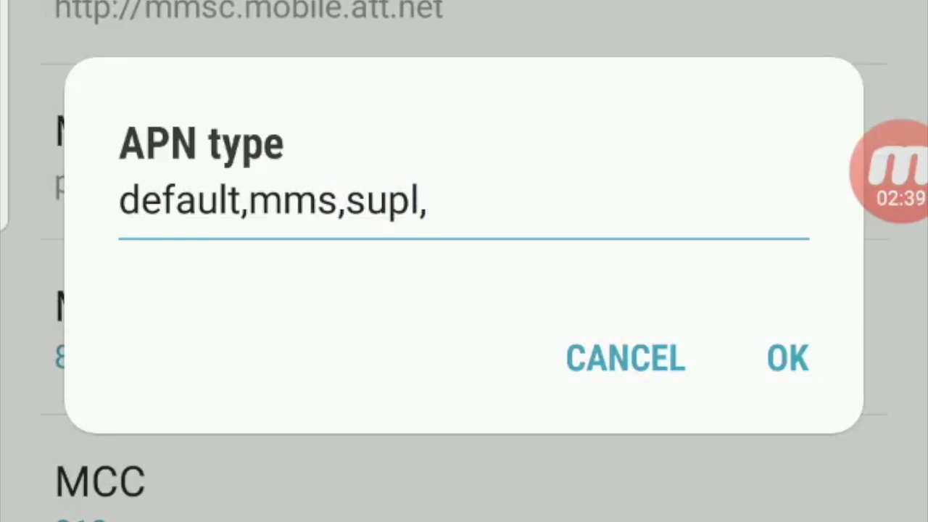
pyautogui.write('hipri')
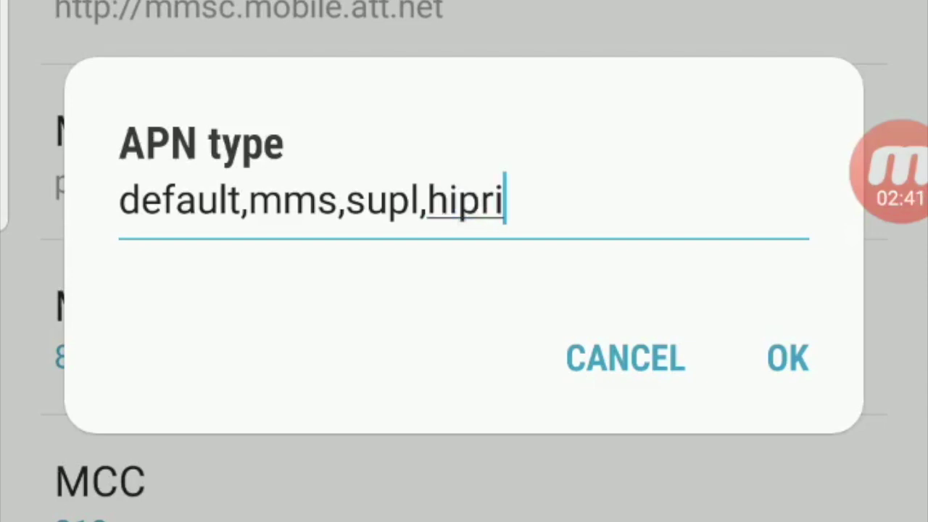
pyautogui.write(',')
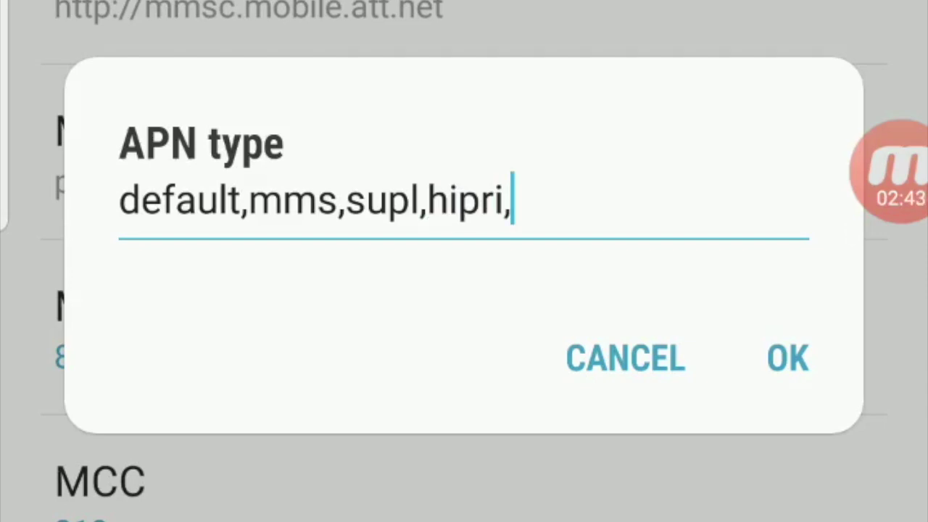
pyautogui.write('fota')
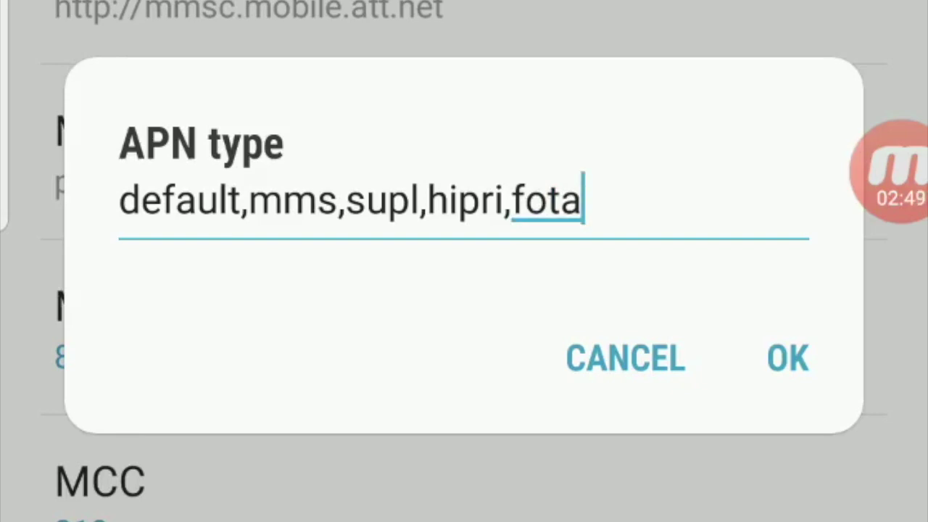
pyautogui.click(787, 357)
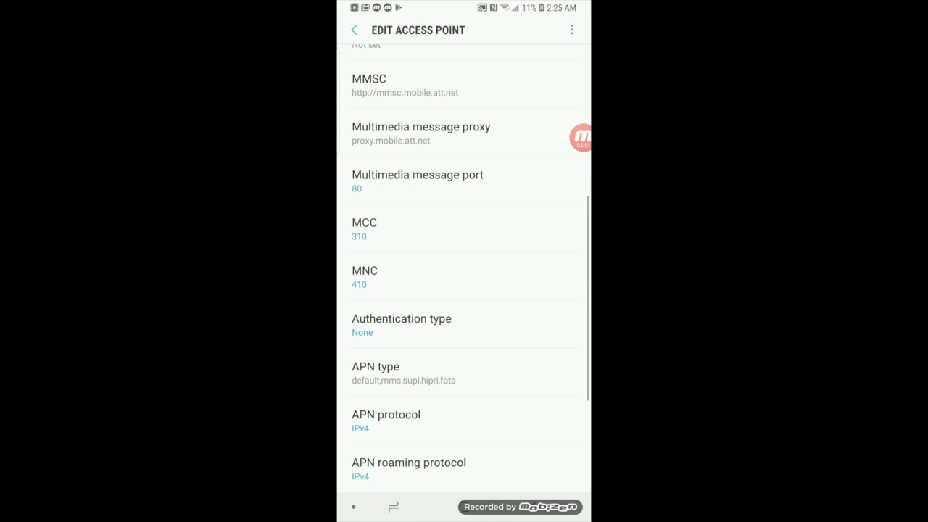
# - Leave both APN protocol and APN roaming protocol at IPv4
pyautogui.scroll(-3, 464, 261)
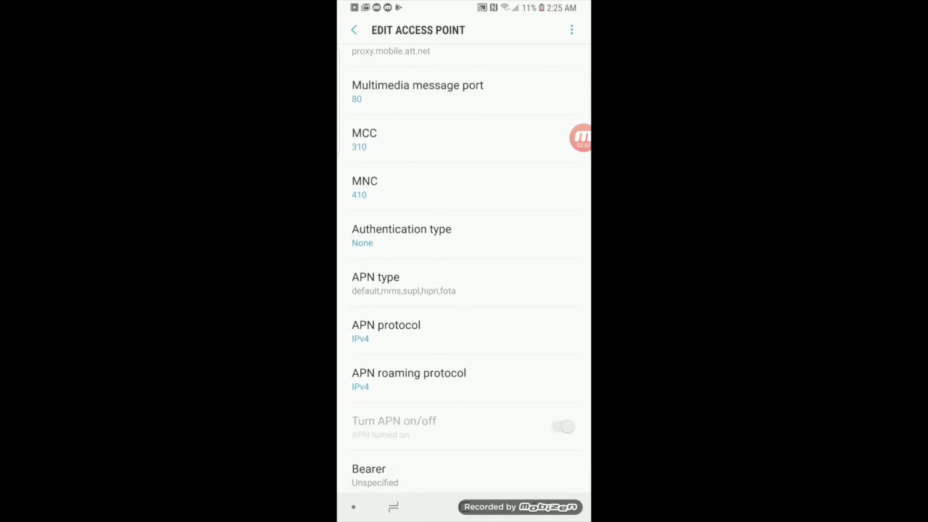
pyautogui.click(386, 331)
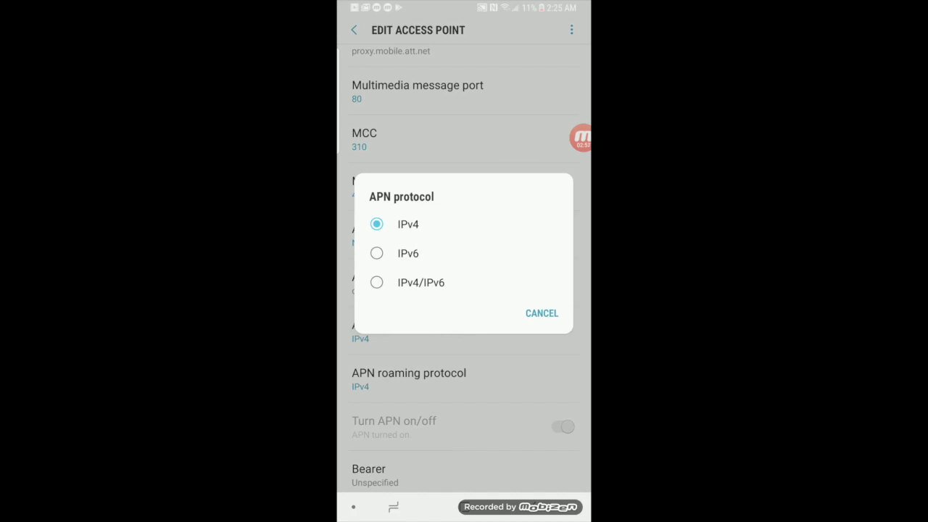
pyautogui.click(542, 313)
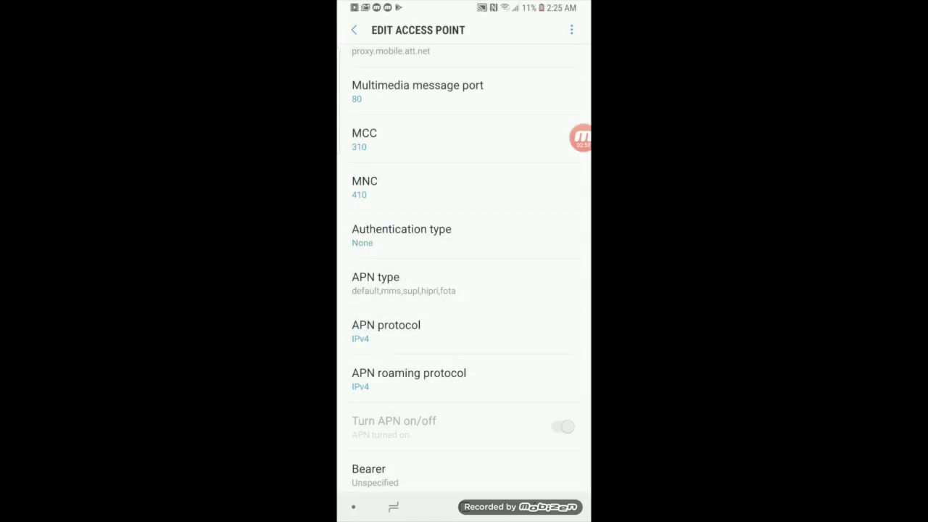
pyautogui.click(409, 378)
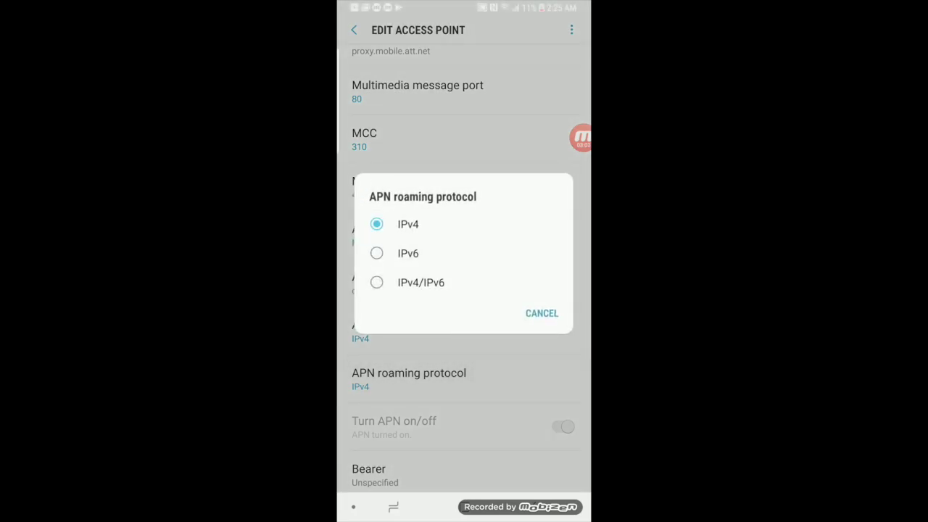
pyautogui.click(541, 313)
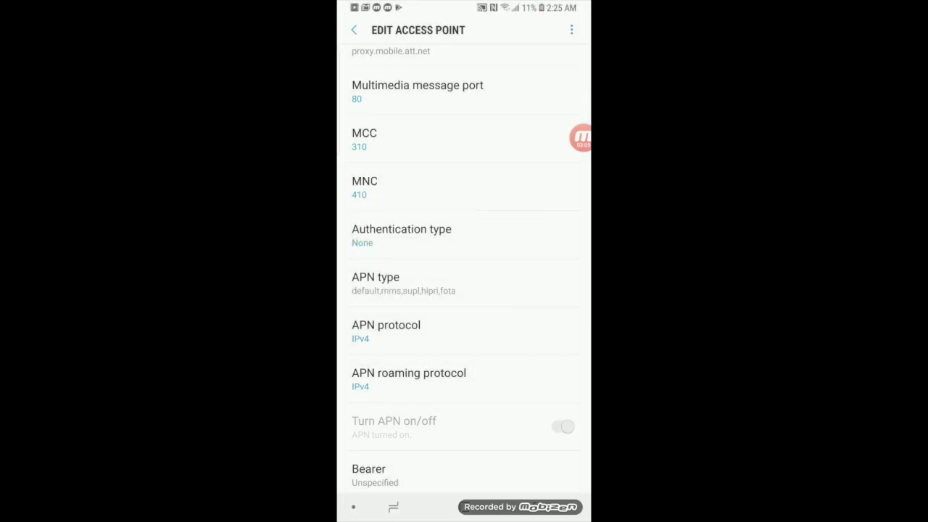
# - Add LTE to the bearer so it reads Unspecified, LTE
pyautogui.scroll(-3, 464, 268)
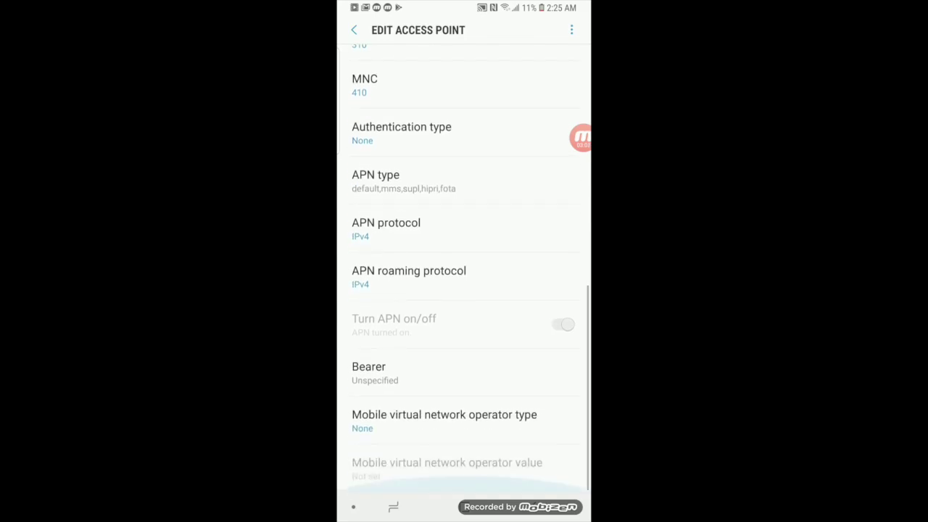
pyautogui.click(374, 373)
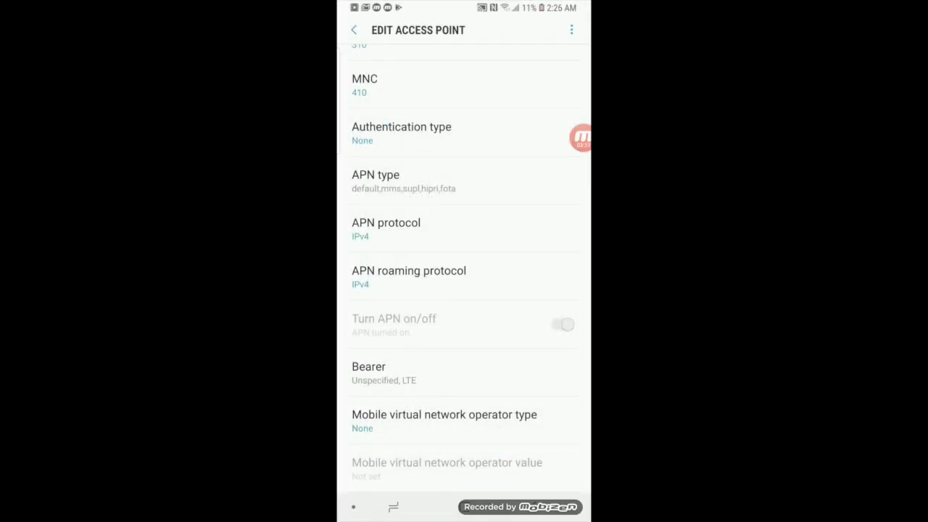
pyautogui.scroll(10, 463, 261)
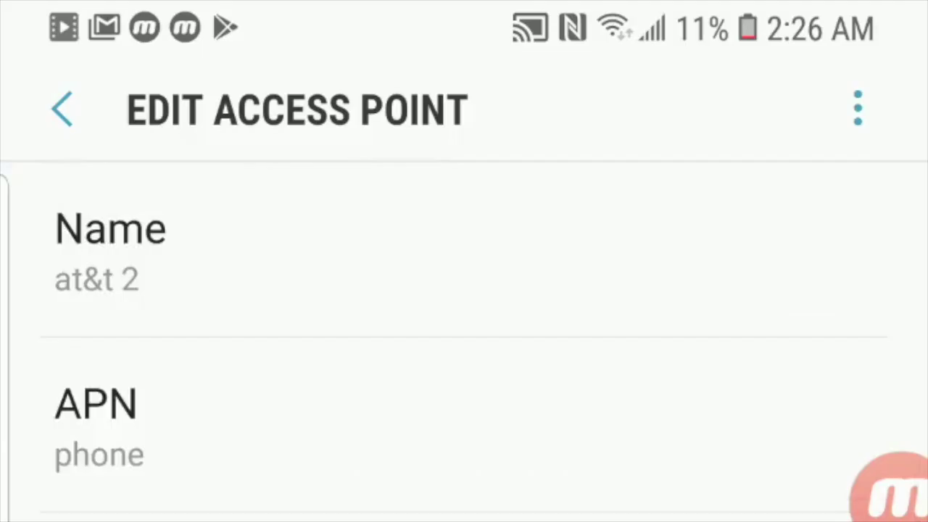
# - Save at&t 2 from the options menu and select it in the APN list
pyautogui.click(572, 29)
pyautogui.click(609, 129)
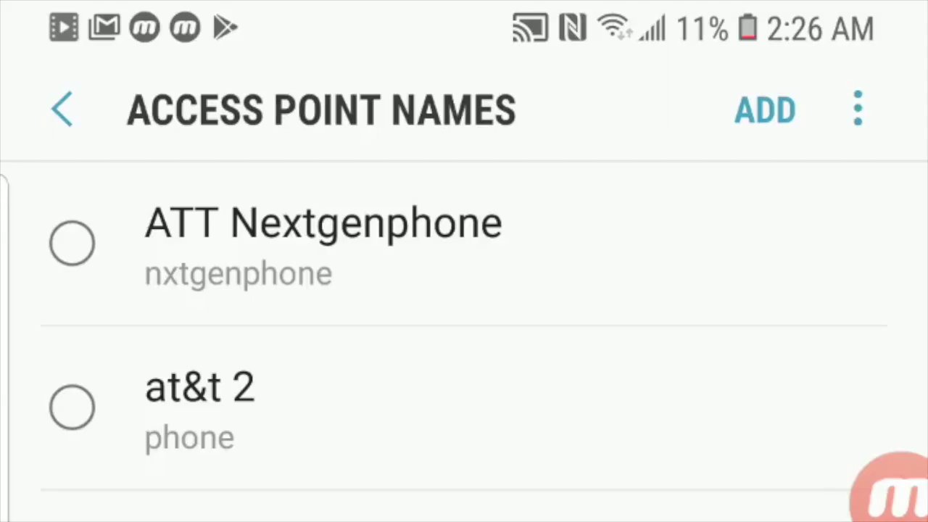
pyautogui.click(356, 111)
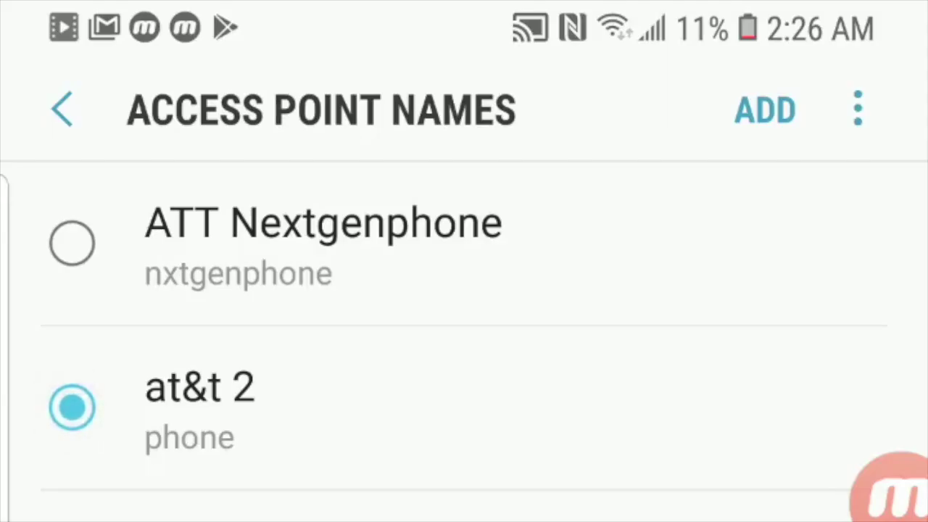